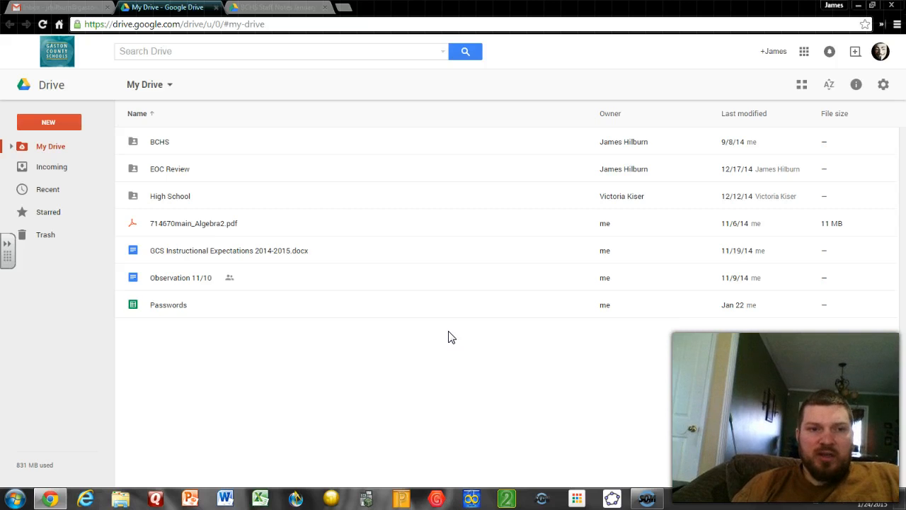
# Create a new blank Google Docs document from My Drive
pyautogui.click(48, 126)
pyautogui.click(63, 223)
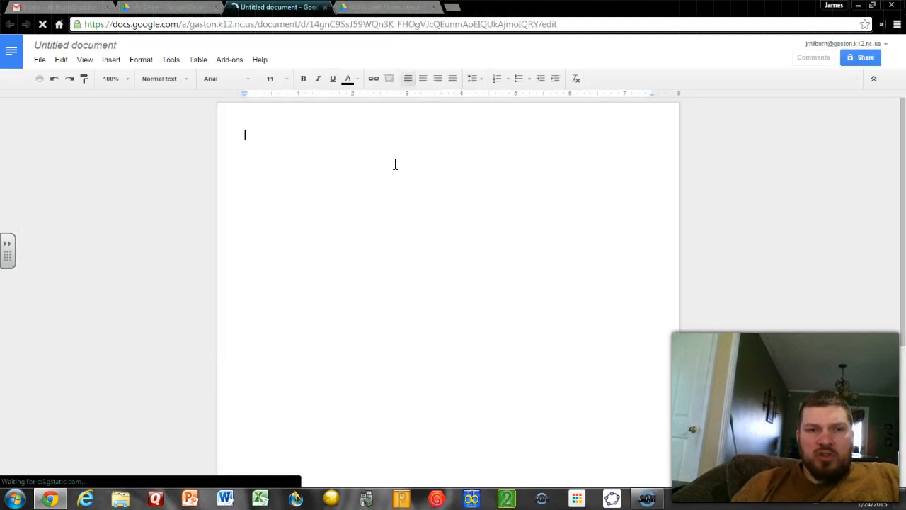
pyautogui.click(328, 158)
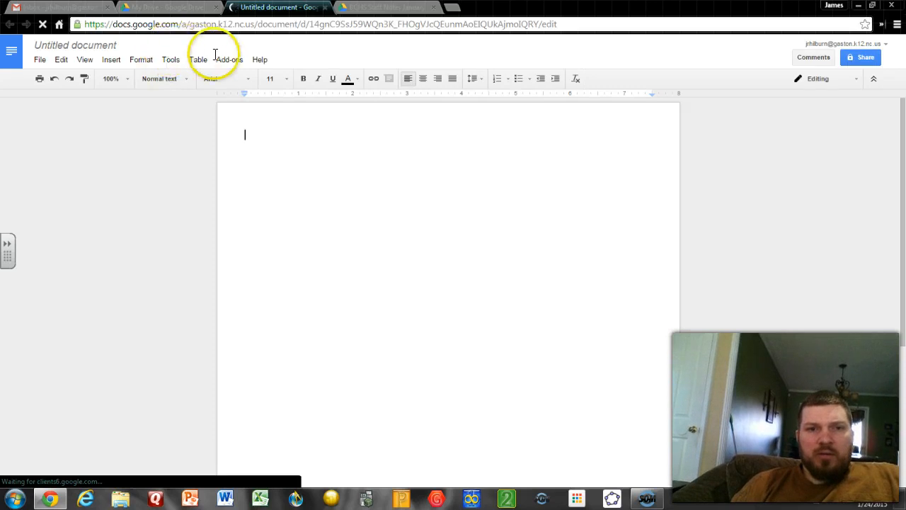
# Open the g(Math) add-on's tool for creating math expressions
pyautogui.click(238, 61)
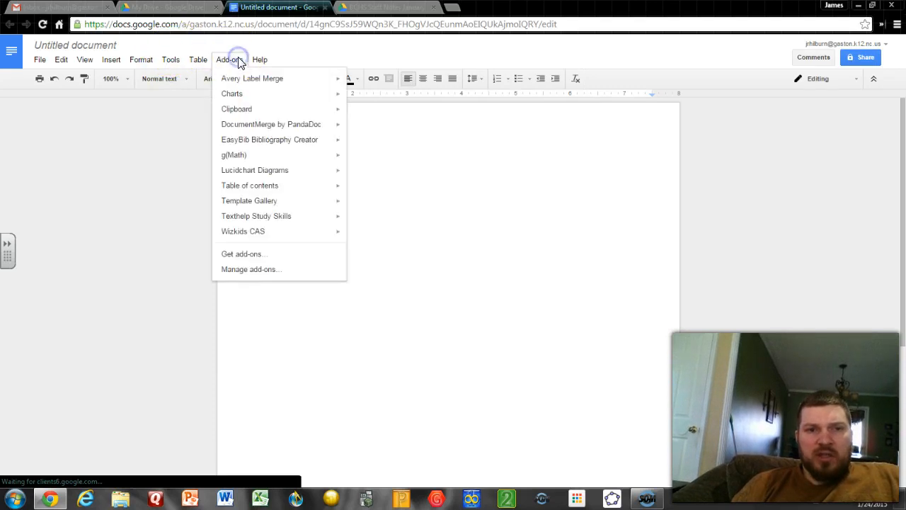
pyautogui.click(255, 155)
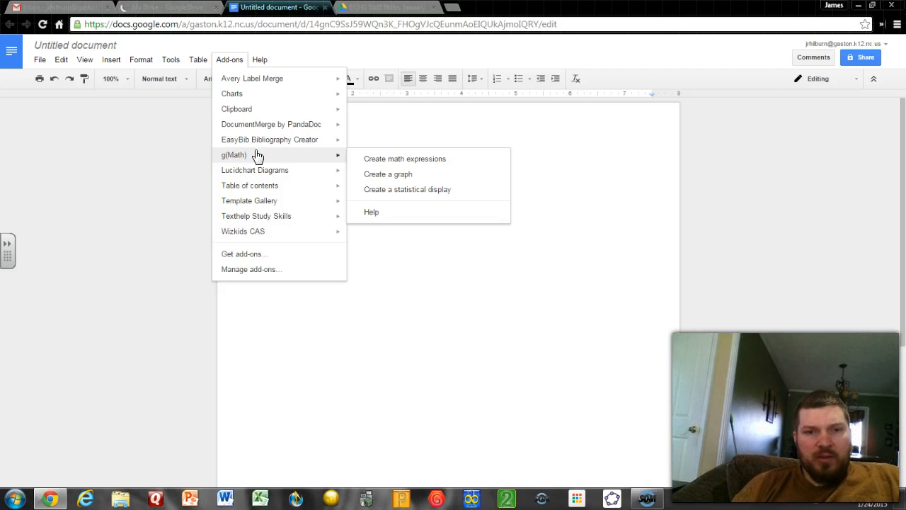
pyautogui.click(378, 160)
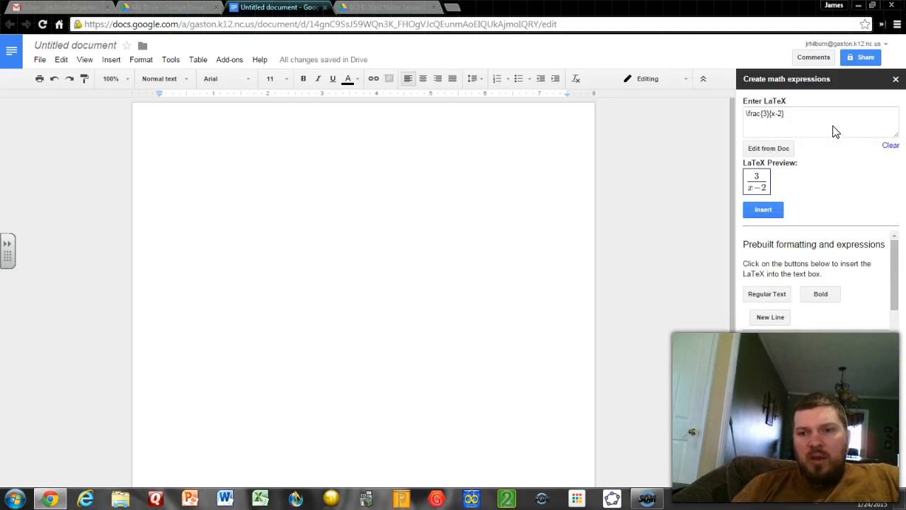
# Insert the LaTeX expression \frac{3}{x-2} into the document and start a new line below it
pyautogui.moveTo(893, 269); pyautogui.dragTo(890, 247)
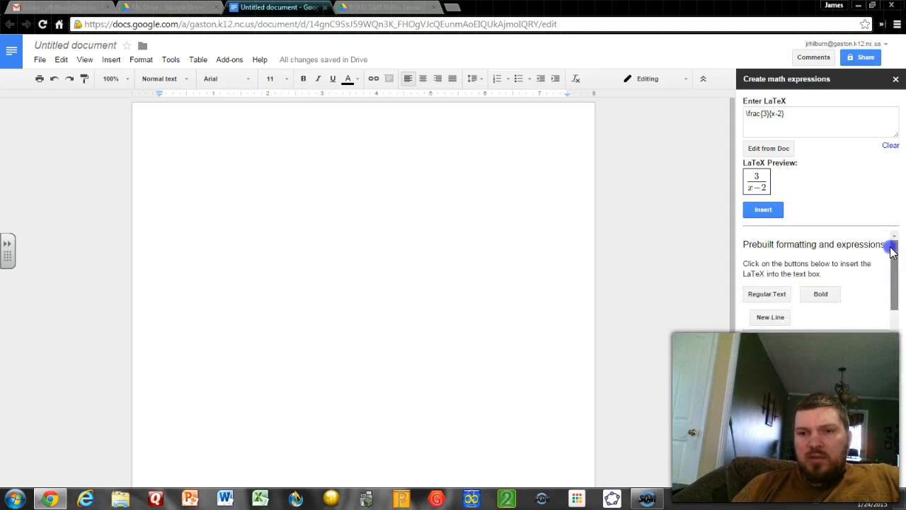
pyautogui.click(811, 118)
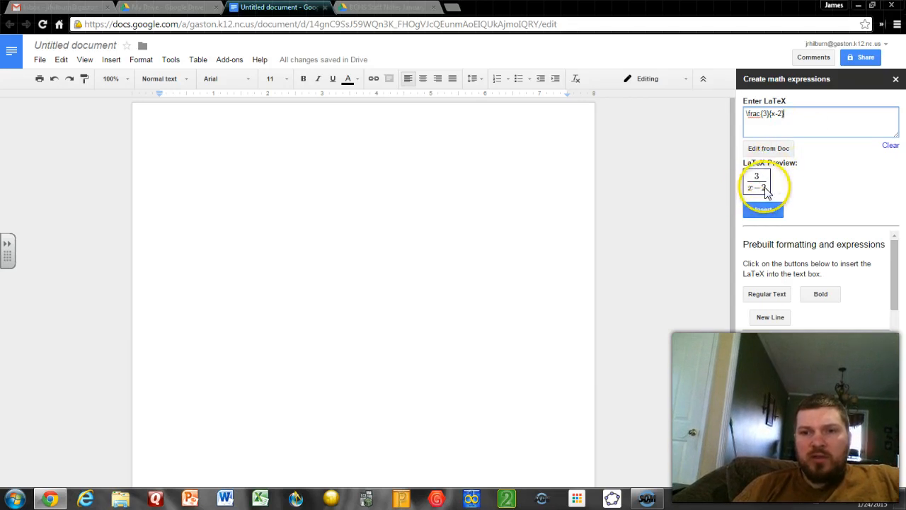
pyautogui.click(799, 119)
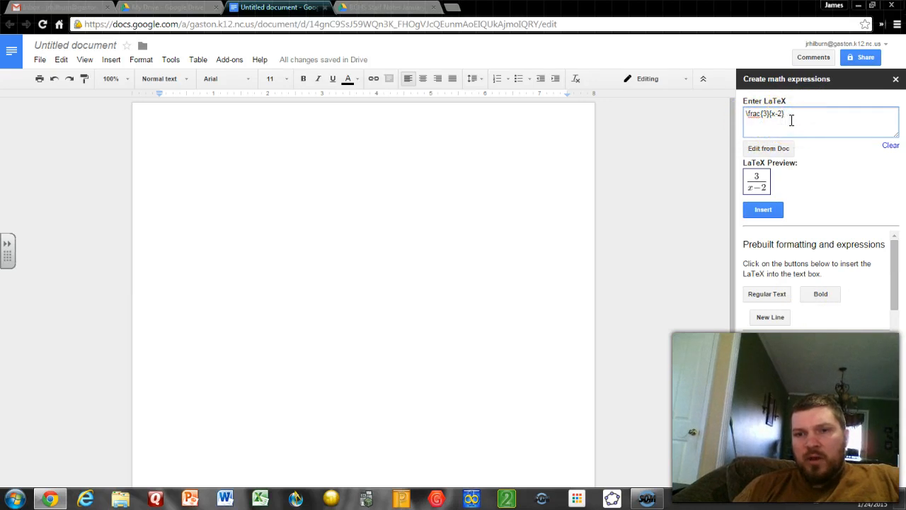
pyautogui.click(761, 211)
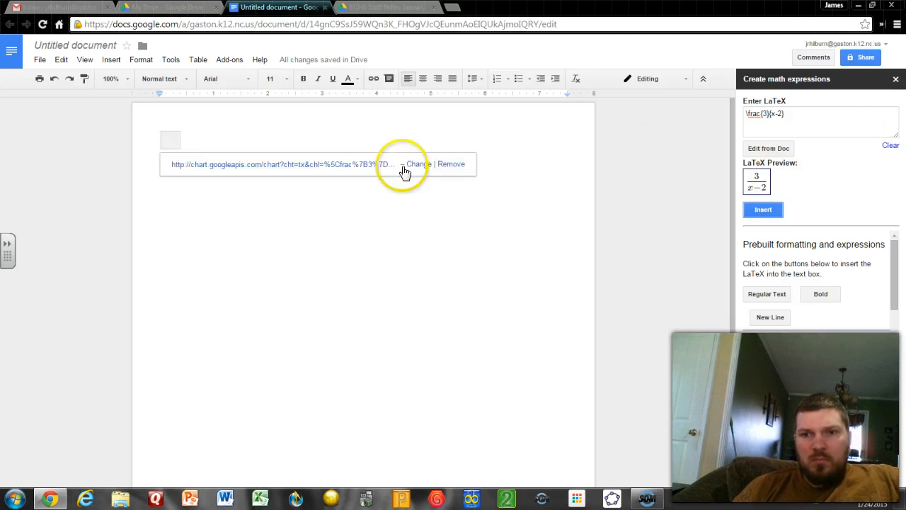
pyautogui.click(216, 138)
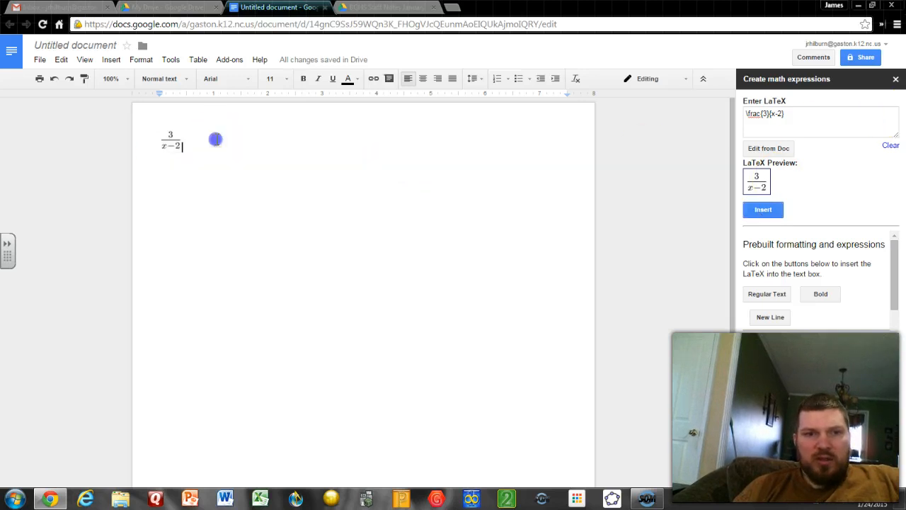
pyautogui.press('Return')
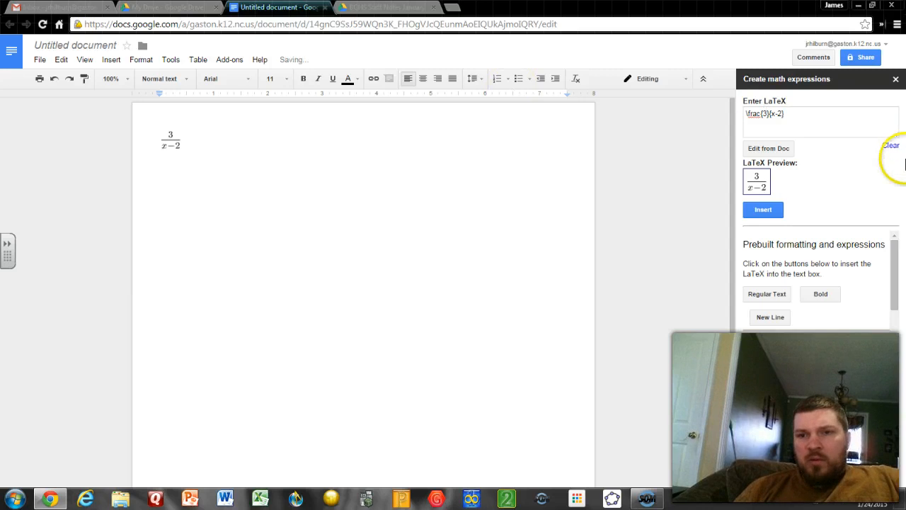
# Replace the fraction in the LaTeX entry with the expression x^2-3x-4
pyautogui.click(825, 124)
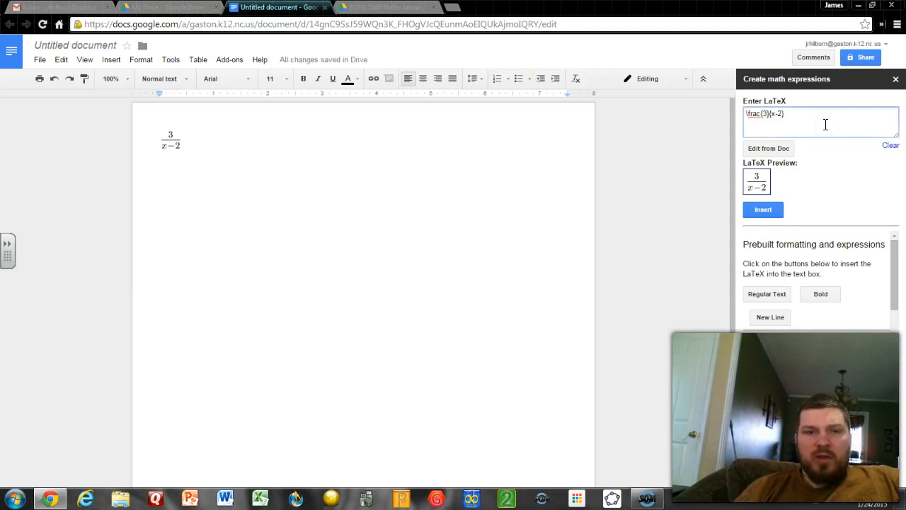
pyautogui.press('BackSpace')
pyautogui.press('BackSpace')
pyautogui.press('BackSpace')
pyautogui.press('BackSpace')
pyautogui.press('BackSpace')
pyautogui.press('BackSpace')
pyautogui.press('BackSpace')
pyautogui.press('BackSpace')
pyautogui.press('BackSpace')
pyautogui.press('BackSpace')
pyautogui.press('BackSpace')
pyautogui.press('BackSpace')
pyautogui.press('BackSpace')
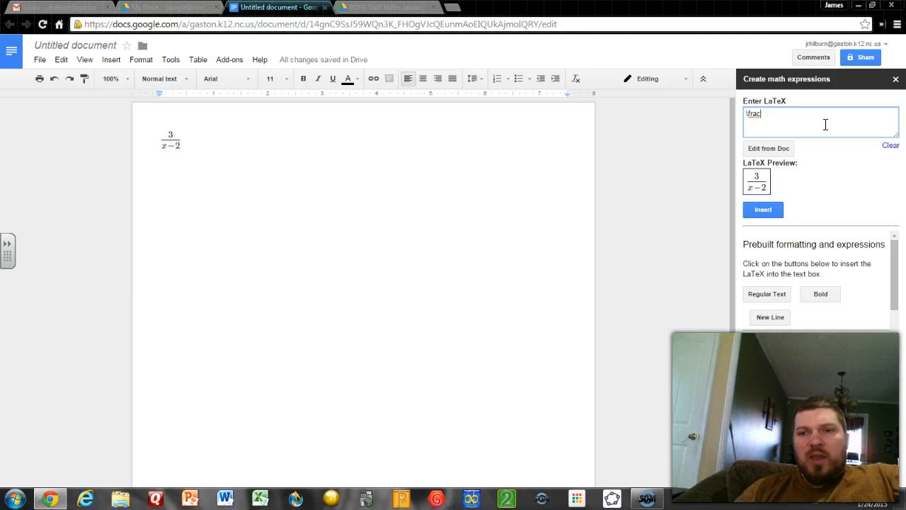
pyautogui.write('x')
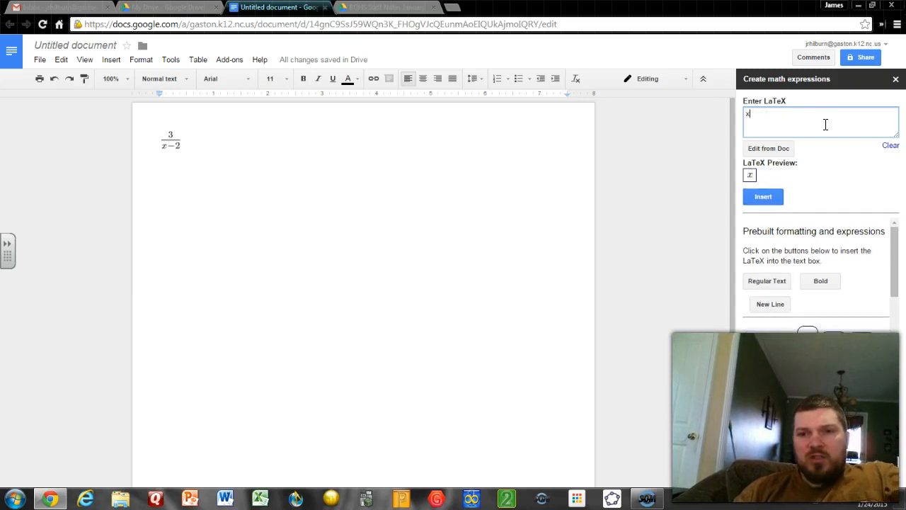
pyautogui.write('^2-')
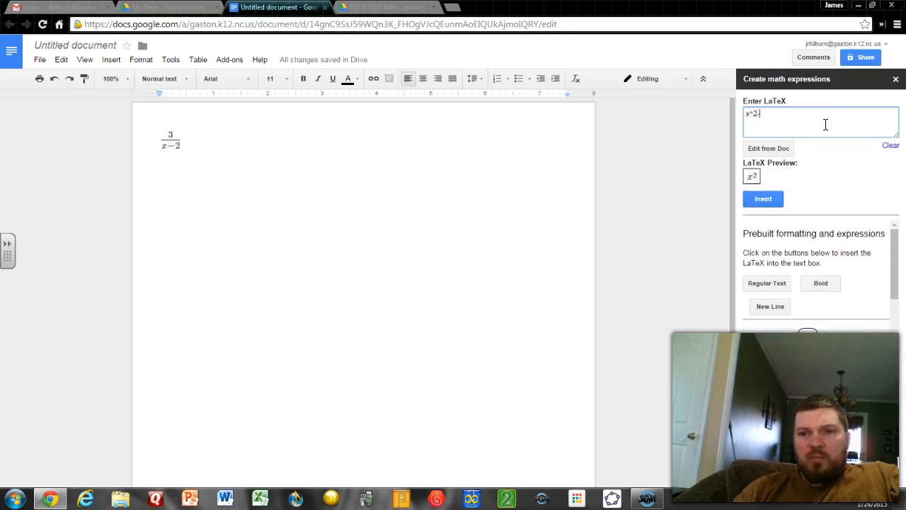
pyautogui.write('3x-4')
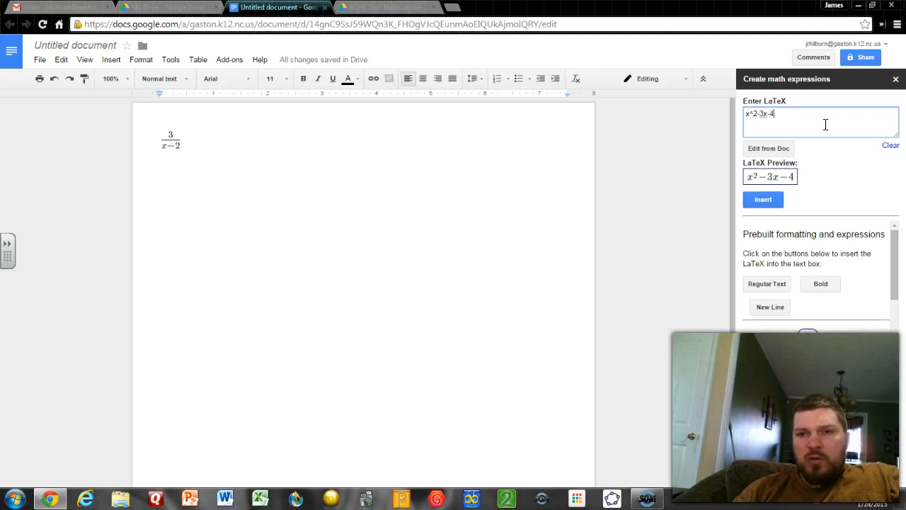
# Insert the quadratic expression x^2-3x-4 into the document and start a new line below it
pyautogui.click(752, 115)
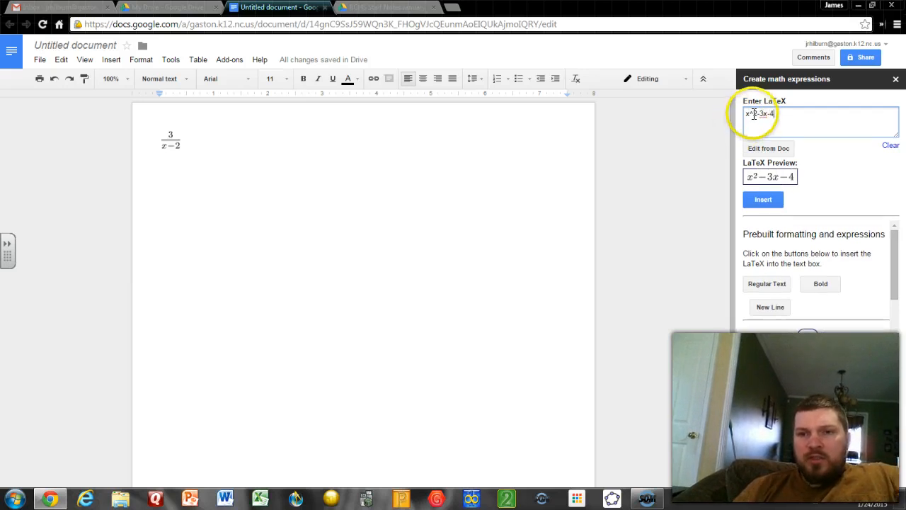
pyautogui.click(753, 130)
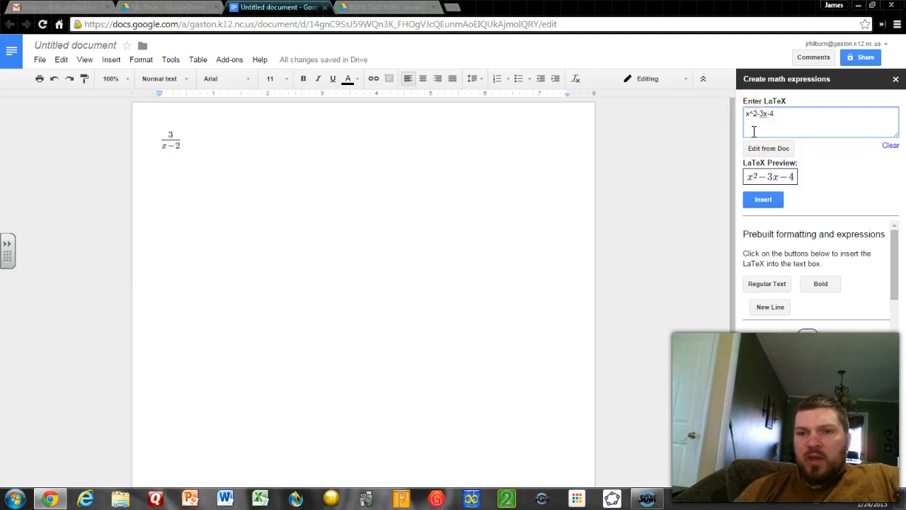
pyautogui.click(753, 121)
pyautogui.click(785, 126)
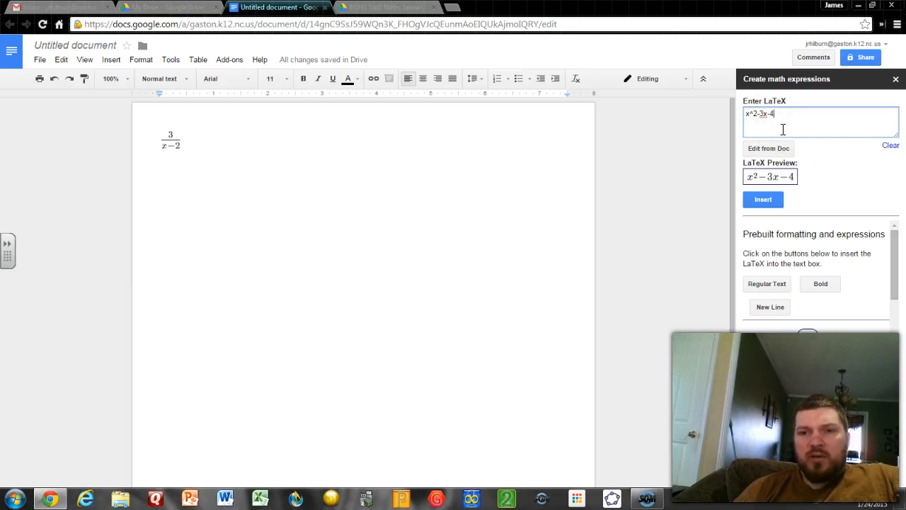
pyautogui.click(761, 204)
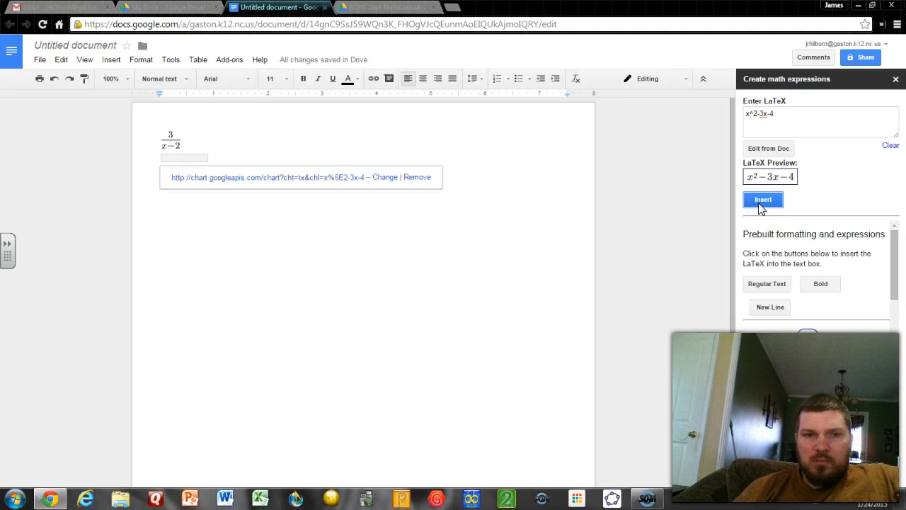
pyautogui.click(380, 222)
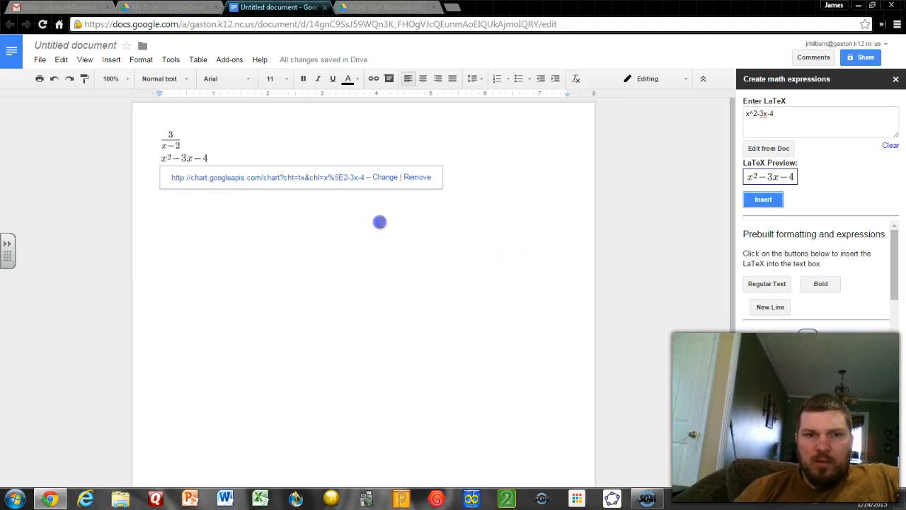
pyautogui.press('Return')
# Clear the quadratic from the LaTeX entry and load the prebuilt absolute value expression
pyautogui.click(765, 60)
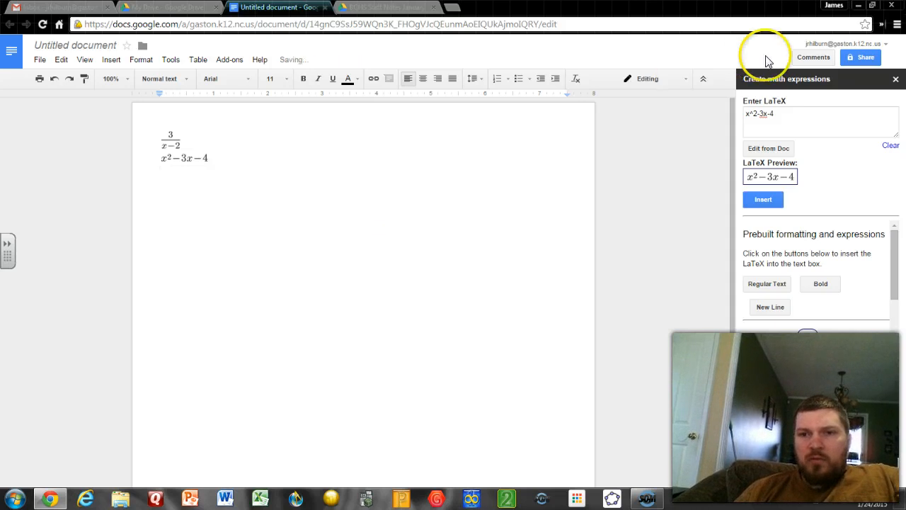
pyautogui.click(808, 134)
pyautogui.press('BackSpace')
pyautogui.press('BackSpace')
pyautogui.press('BackSpace')
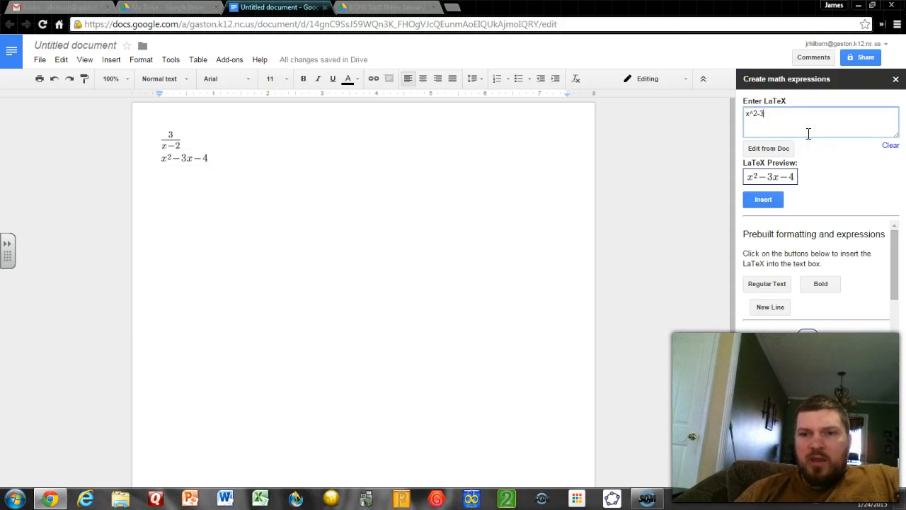
pyautogui.press('BackSpace')
pyautogui.press('BackSpace')
pyautogui.press('BackSpace')
pyautogui.press('BackSpace')
pyautogui.press('BackSpace')
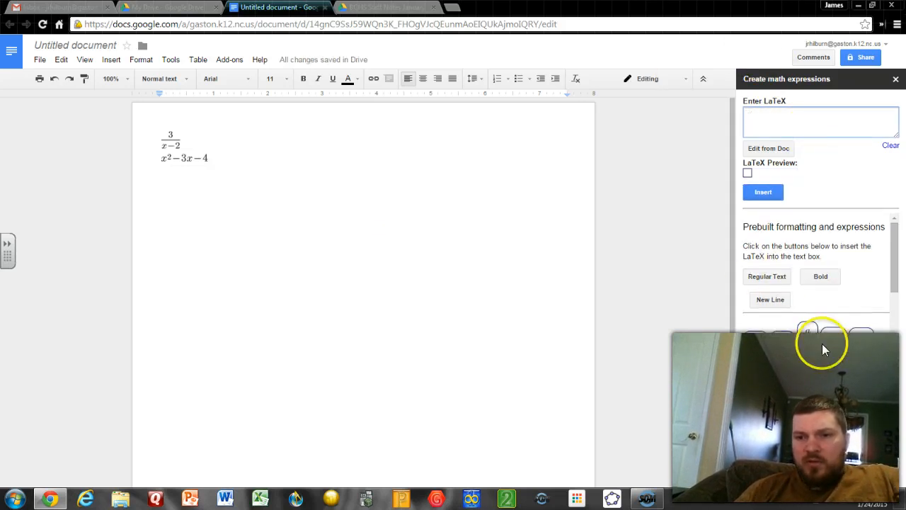
pyautogui.click(760, 373)
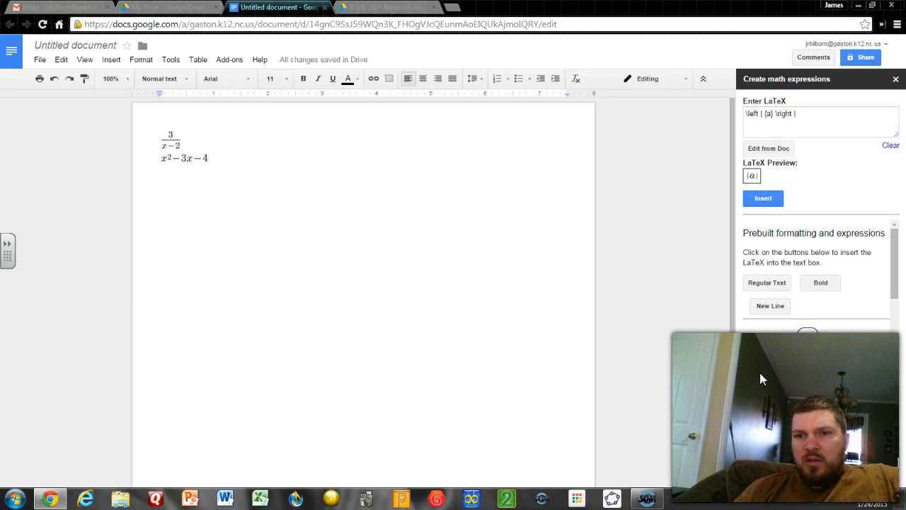
# Change the absolute value's content to 3x-4 and insert the expression below the quadratic in the document
pyautogui.click(763, 199)
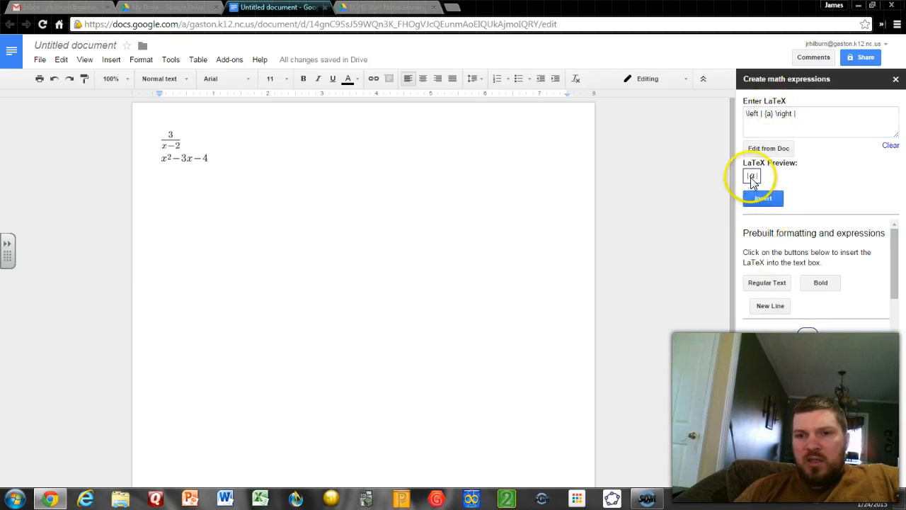
pyautogui.doubleClick(768, 114)
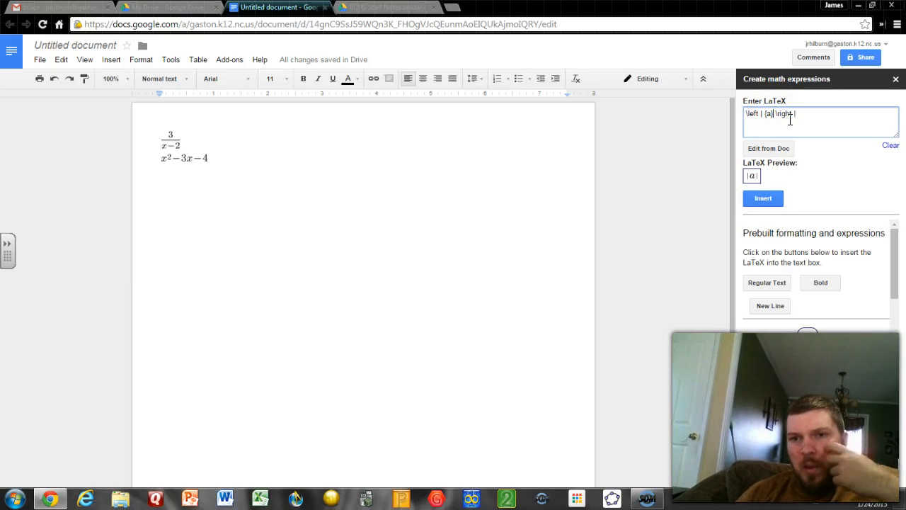
pyautogui.press('BackSpace')
pyautogui.write('3')
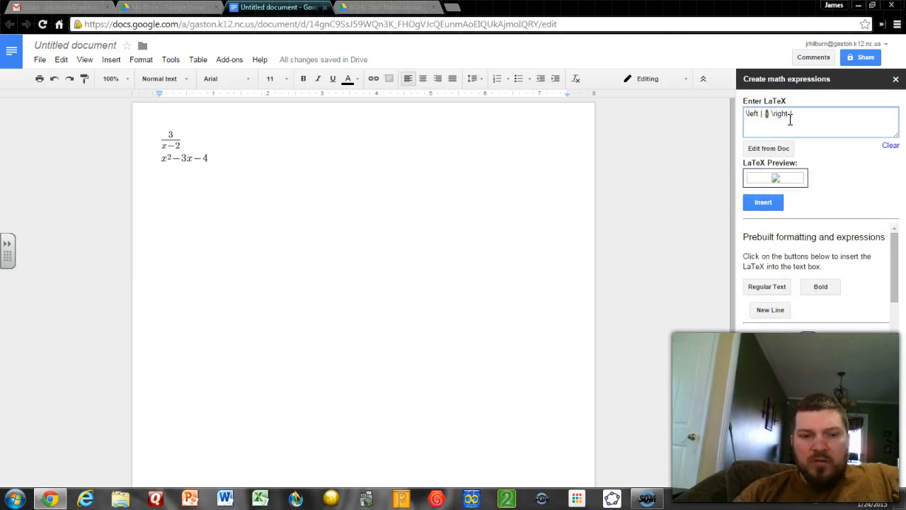
pyautogui.write('x-')
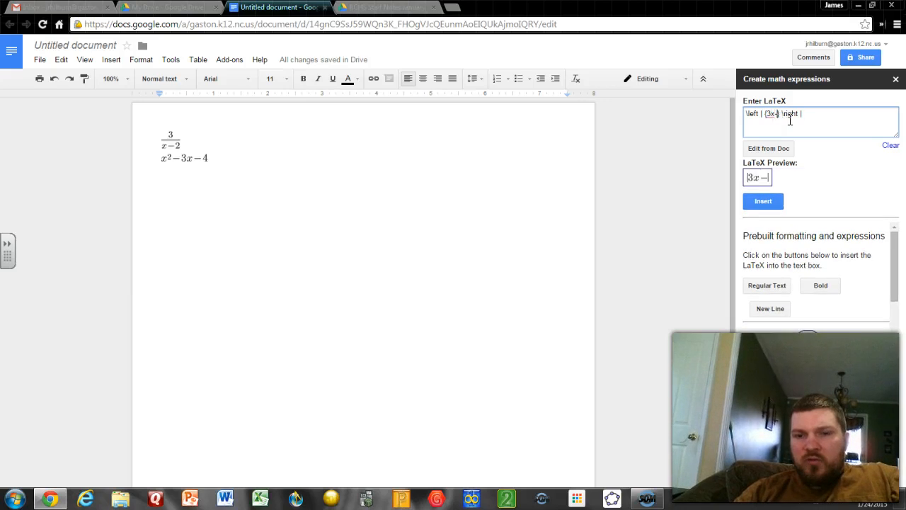
pyautogui.write('4')
pyautogui.click(763, 202)
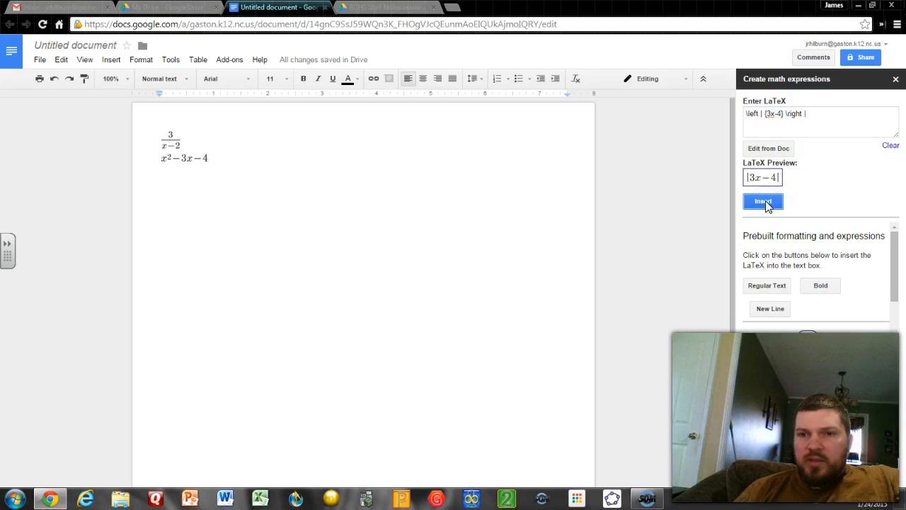
pyautogui.click(475, 277)
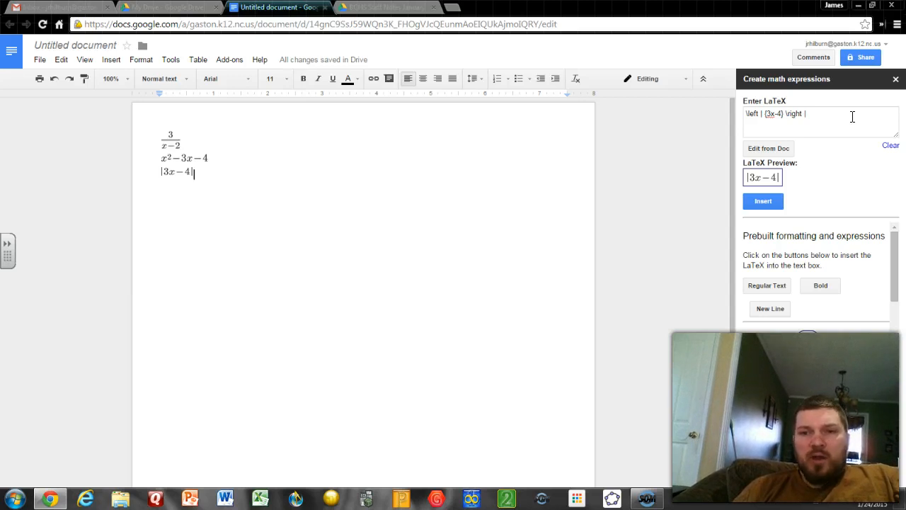
# Clear the absolute value code from the LaTeX entry
pyautogui.click(840, 123)
pyautogui.press('BackSpace')
pyautogui.press('BackSpace')
pyautogui.press('BackSpace')
pyautogui.press('BackSpace')
pyautogui.press('BackSpace')
pyautogui.press('BackSpace')
pyautogui.press('BackSpace')
pyautogui.press('BackSpace')
pyautogui.press('BackSpace')
pyautogui.press('BackSpace')
pyautogui.press('BackSpace')
pyautogui.press('BackSpace')
pyautogui.press('BackSpace')
pyautogui.press('BackSpace')
pyautogui.press('BackSpace')
pyautogui.press('BackSpace')
pyautogui.press('BackSpace')
pyautogui.press('BackSpace')
pyautogui.press('BackSpace')
pyautogui.press('BackSpace')
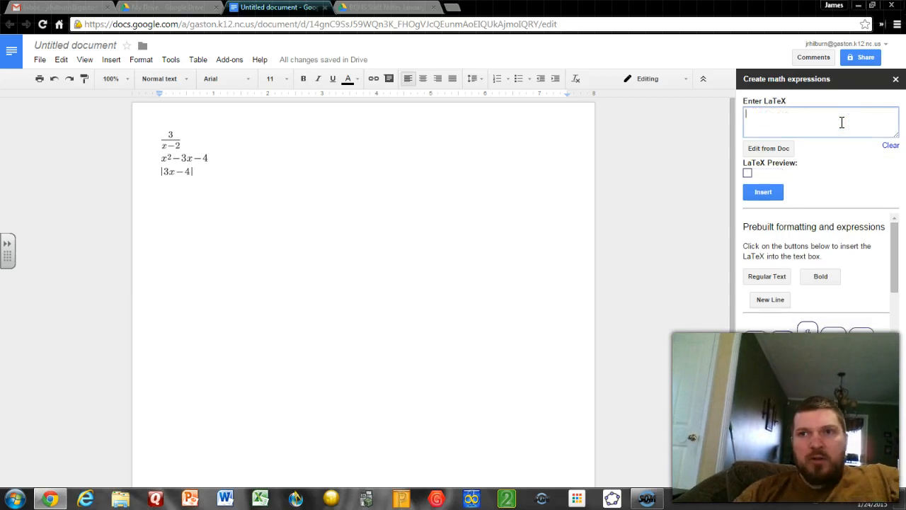
pyautogui.write('/')
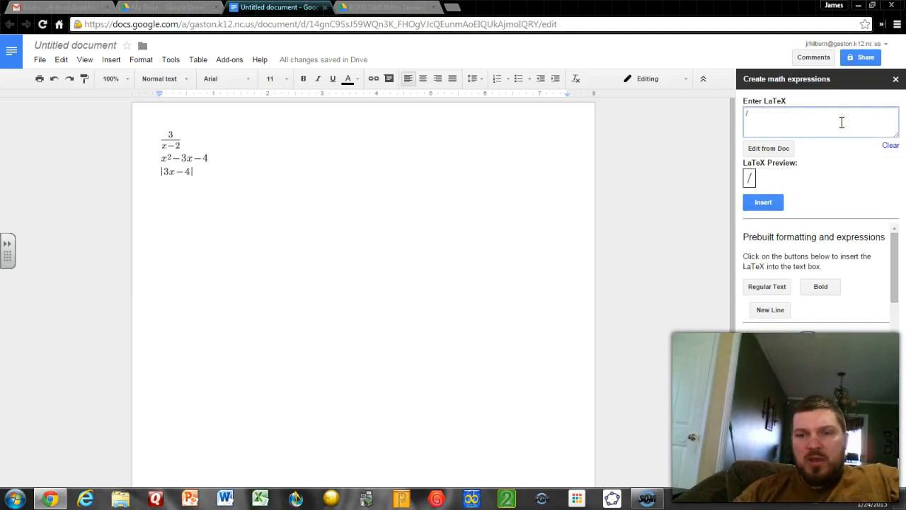
pyautogui.write('addafdafd')
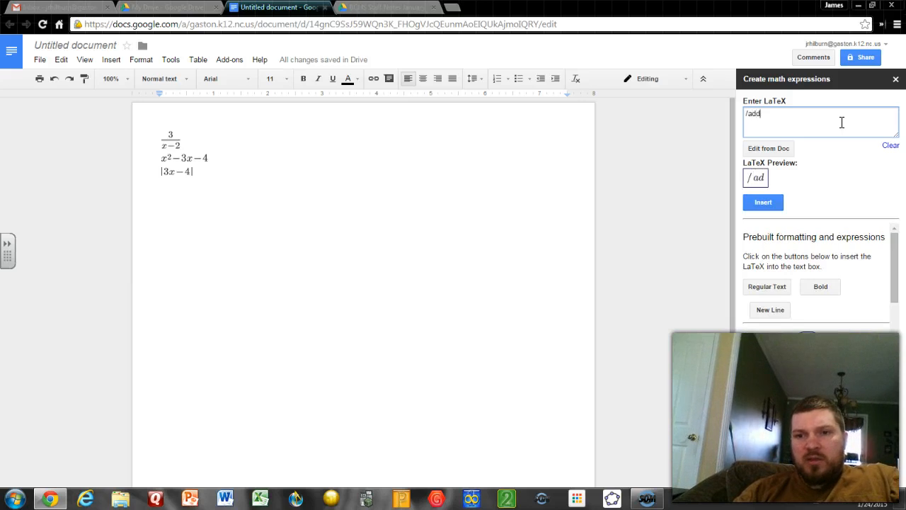
pyautogui.press('BackSpace')
pyautogui.press('BackSpace')
pyautogui.press('BackSpace')
pyautogui.press('BackSpace')
pyautogui.press('BackSpace')
pyautogui.press('BackSpace')
pyautogui.press('BackSpace')
pyautogui.press('BackSpace')
pyautogui.press('BackSpace')
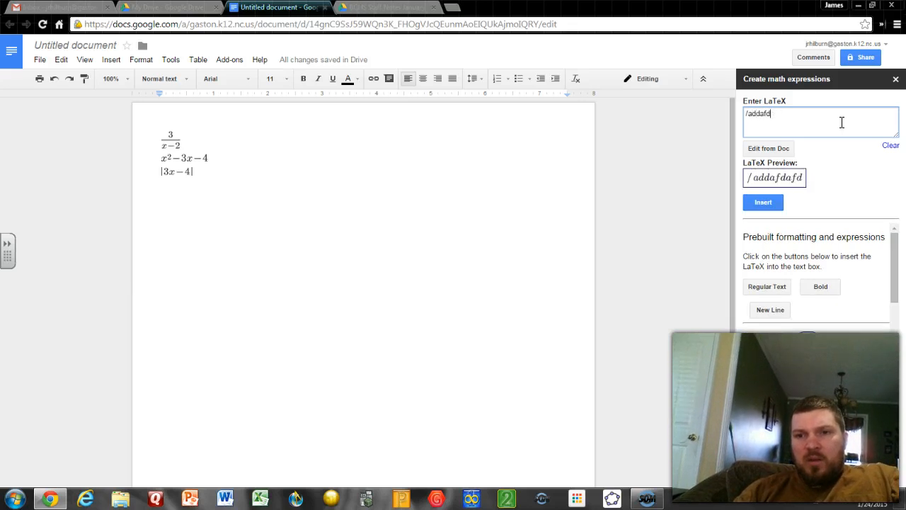
pyautogui.write('/sine')
pyautogui.press('BackSpace')
pyautogui.write('e')
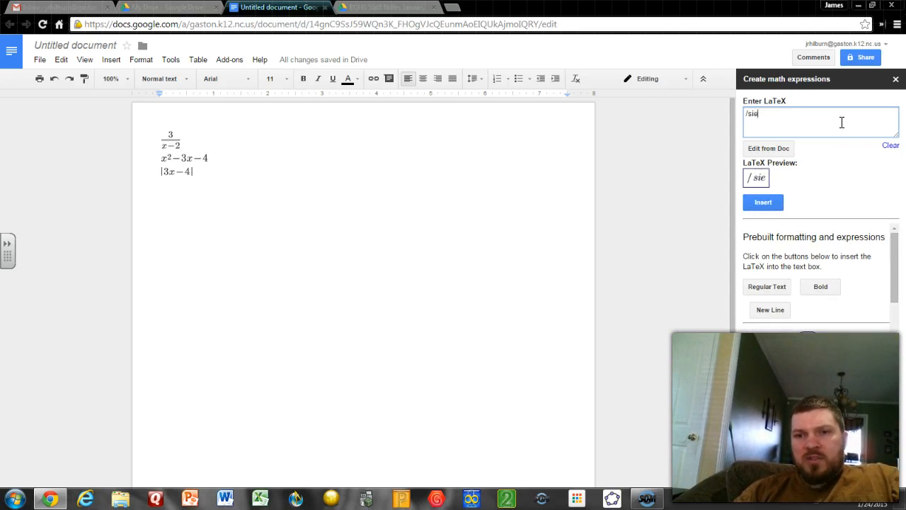
pyautogui.press('BackSpace')
pyautogui.press('BackSpace')
pyautogui.press('BackSpace')
pyautogui.press('BackSpace')
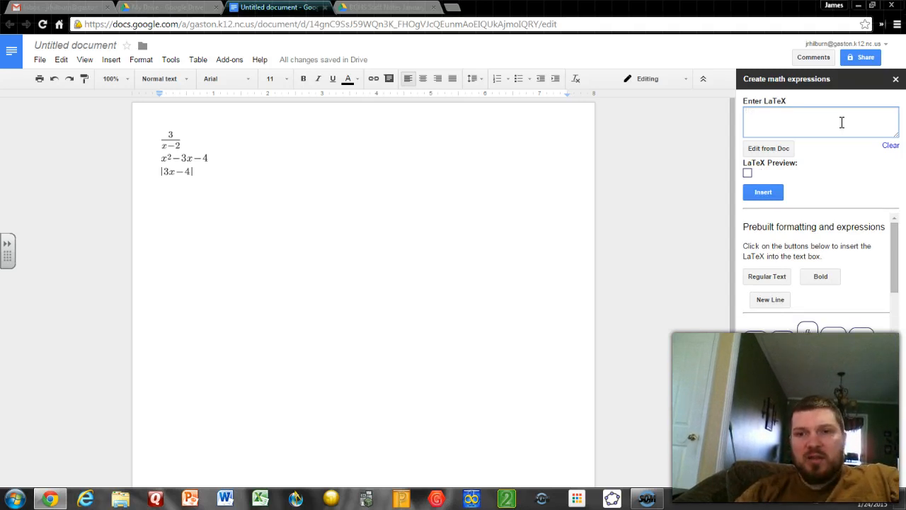
# Insert the sine function into the document using the LaTeX code \sin, and clear the LaTeX entry
pyautogui.write('\\sin')
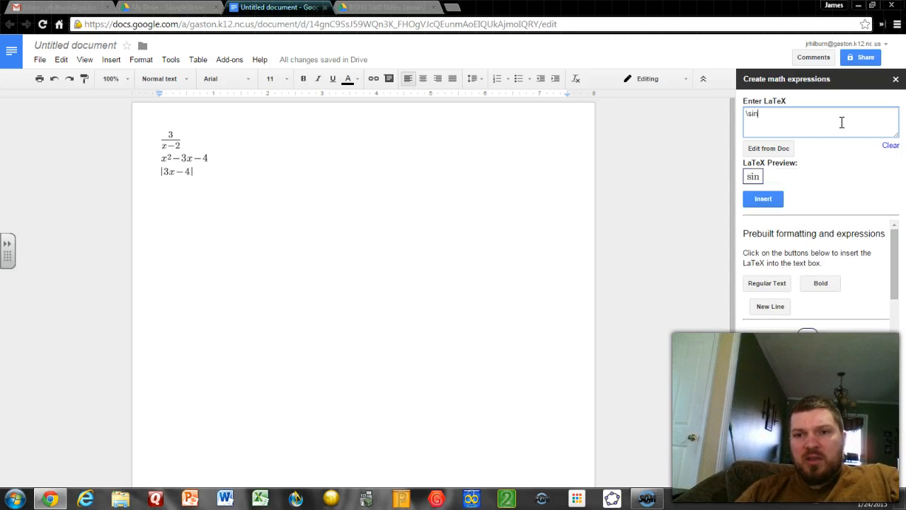
pyautogui.click(778, 201)
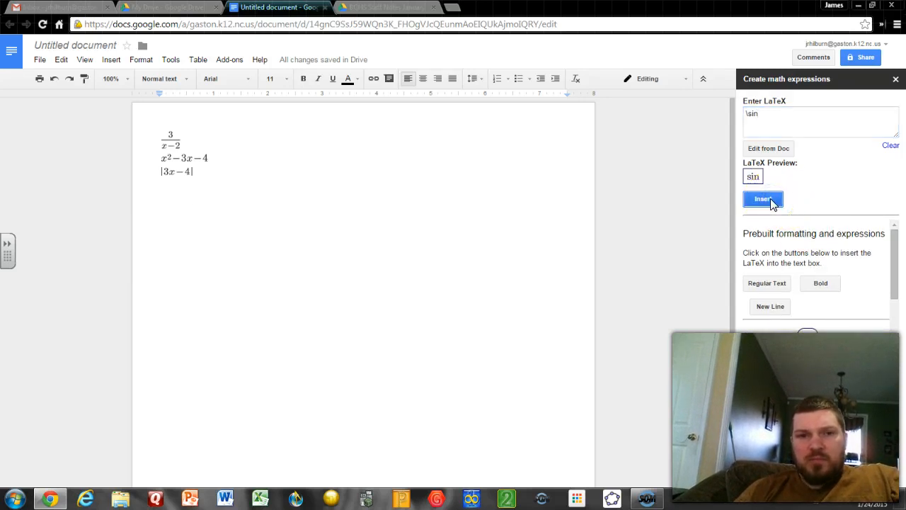
pyautogui.click(791, 128)
pyautogui.press('BackSpace')
pyautogui.press('BackSpace')
pyautogui.press('BackSpace')
pyautogui.press('BackSpace')
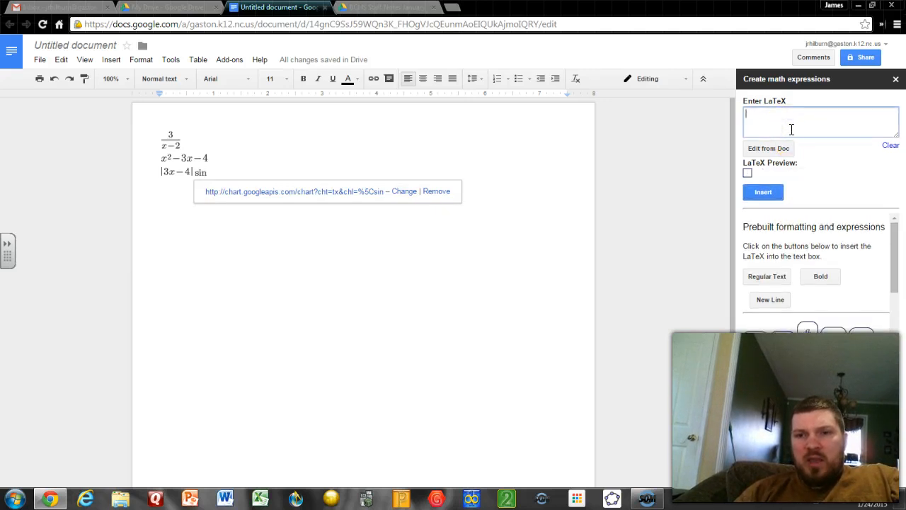
# Enter /sin with a forward slash as the LaTeX code and insert it into the document for comparison
pyautogui.write('/')
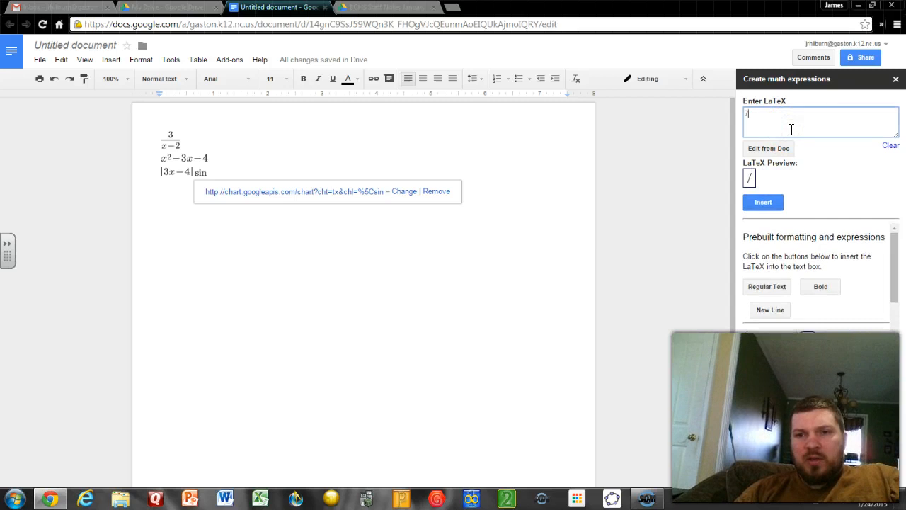
pyautogui.write('sin')
pyautogui.click(769, 203)
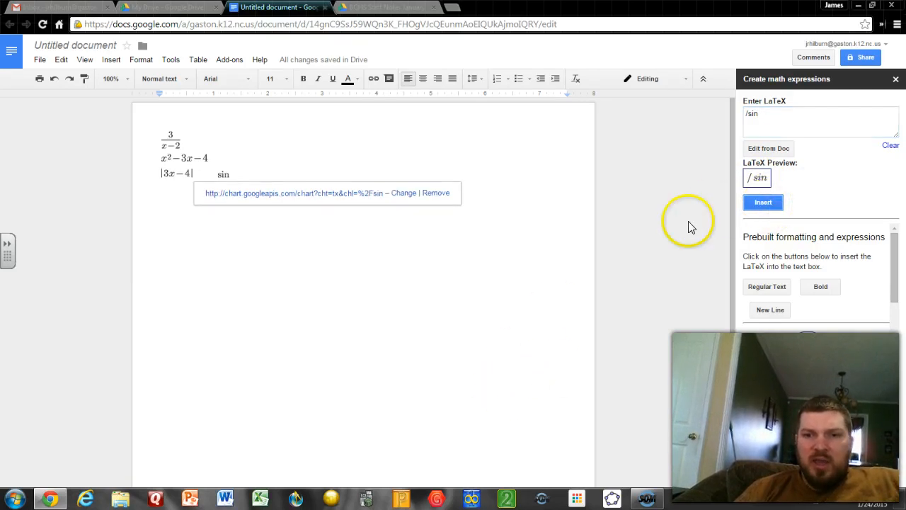
pyautogui.click(755, 205)
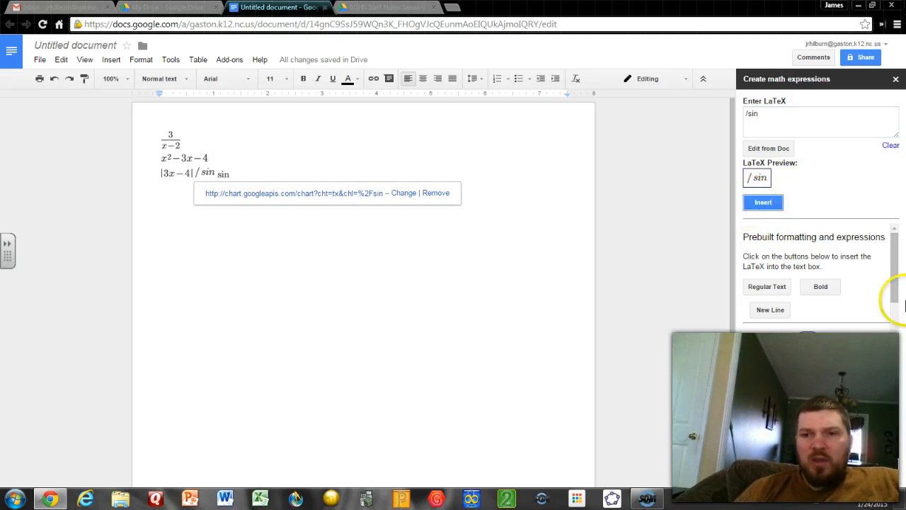
# Look through the prebuilt expressions down to the integral symbols and the piecewise function
pyautogui.click(900, 290)
pyautogui.moveTo(901, 287)
pyautogui.mouseDown()
pyautogui.moveTo(900, 330)
pyautogui.moveTo(899, 282)
pyautogui.moveTo(891, 375)
pyautogui.moveTo(872, 425)
pyautogui.mouseUp()
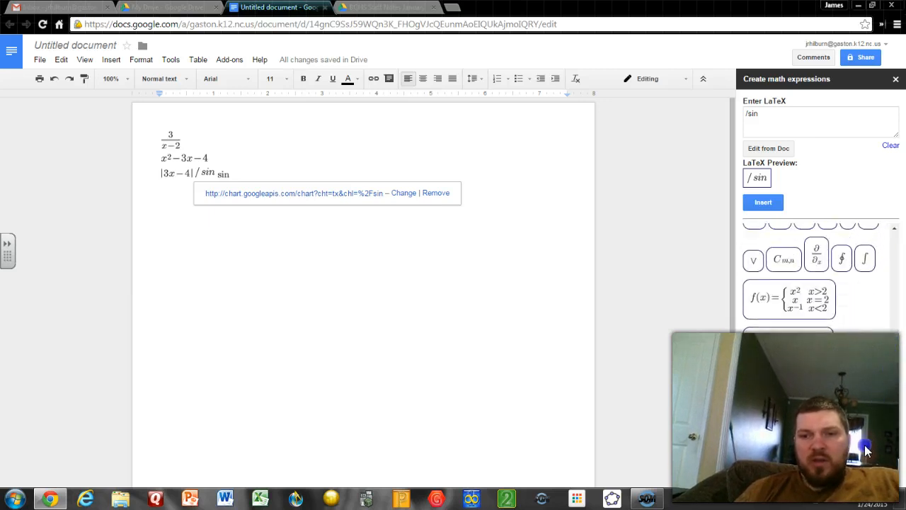